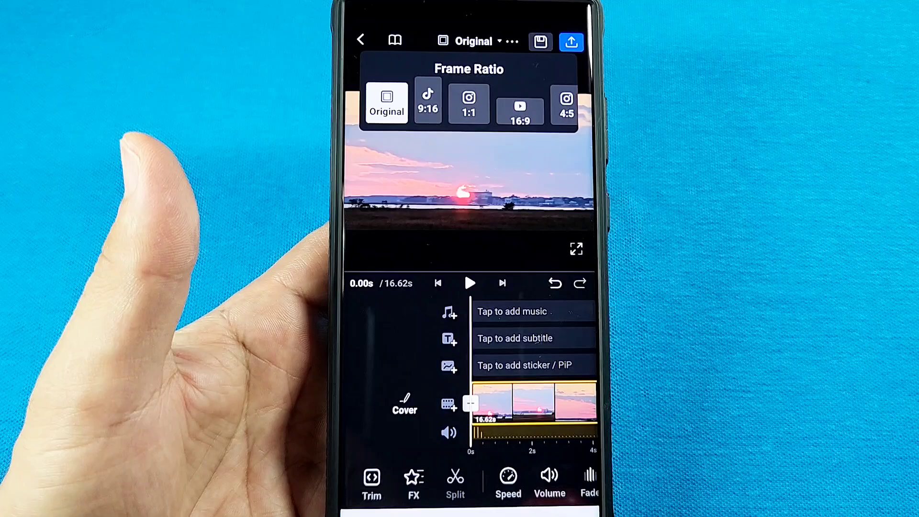
# - Dismiss the Frame Ratio panel and scrub slightly forward through the sunset clip
pyautogui.click(386, 359)
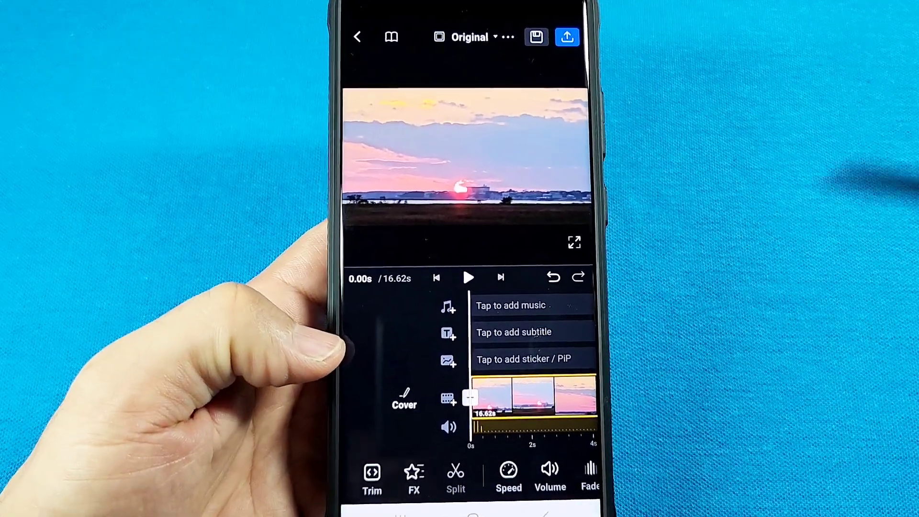
pyautogui.moveTo(547, 401)
pyautogui.mouseDown()
pyautogui.moveTo(512, 402)
pyautogui.moveTo(549, 400)
pyautogui.mouseUp()
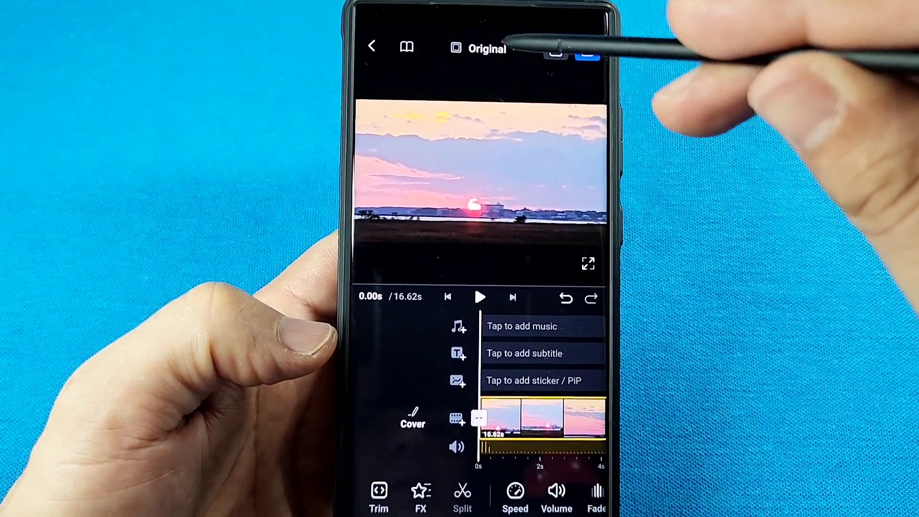
# - Bring up the Frame Ratio panel from the 'Original' ratio button
pyautogui.click(503, 48)
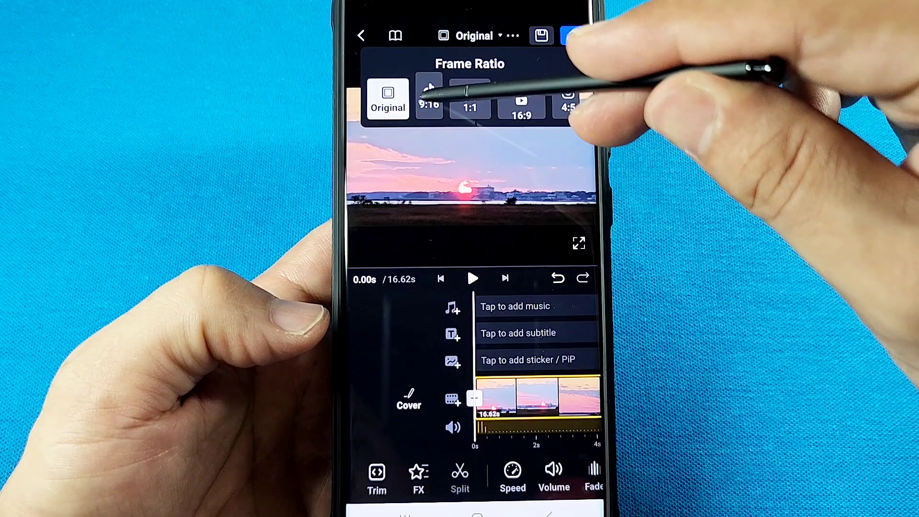
# - Switch the project to a 9:16 vertical frame and dismiss the panel
pyautogui.click(429, 96)
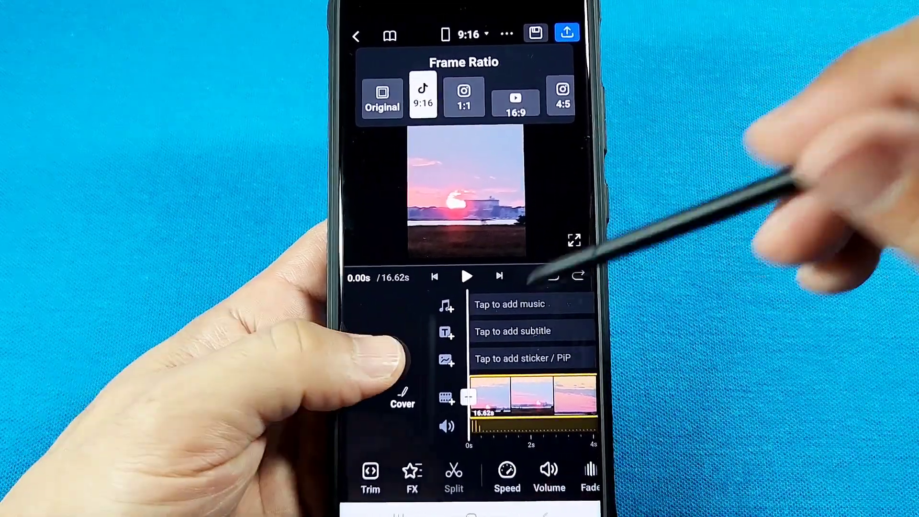
pyautogui.click(538, 260)
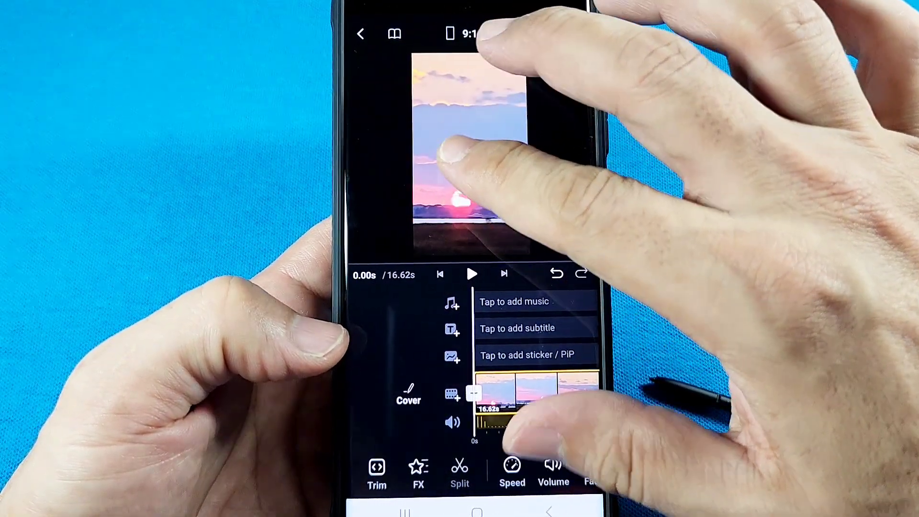
# - Pinch the selected sunset clip smaller to fit the 9:16 frame, then deselect it
pyautogui.click(521, 391)
pyautogui.moveTo(460, 215); pyautogui.dragTo(446, 168)
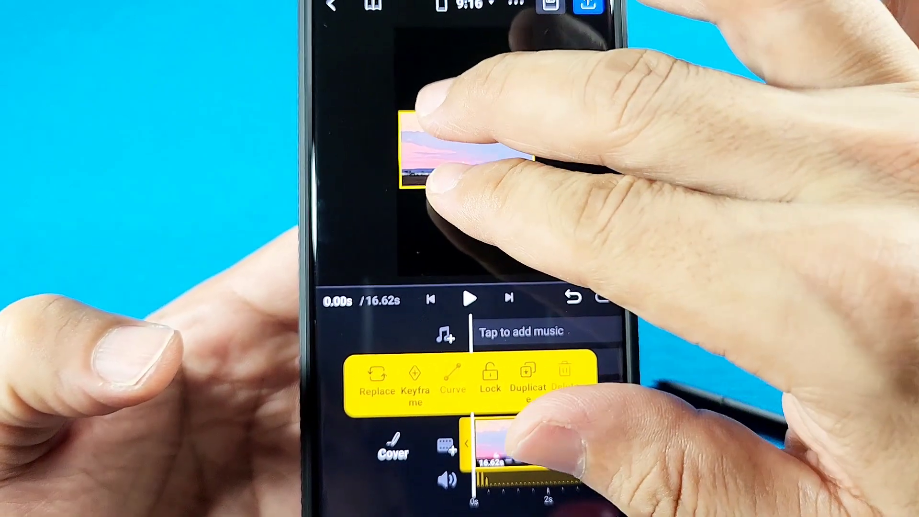
pyautogui.moveTo(452, 180)
pyautogui.mouseDown()
pyautogui.moveTo(459, 198)
pyautogui.moveTo(452, 204)
pyautogui.mouseUp()
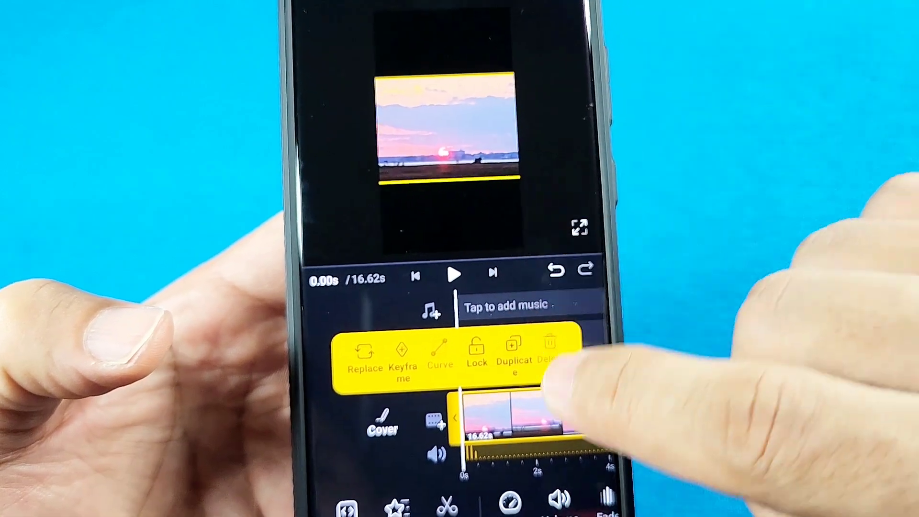
pyautogui.click(528, 427)
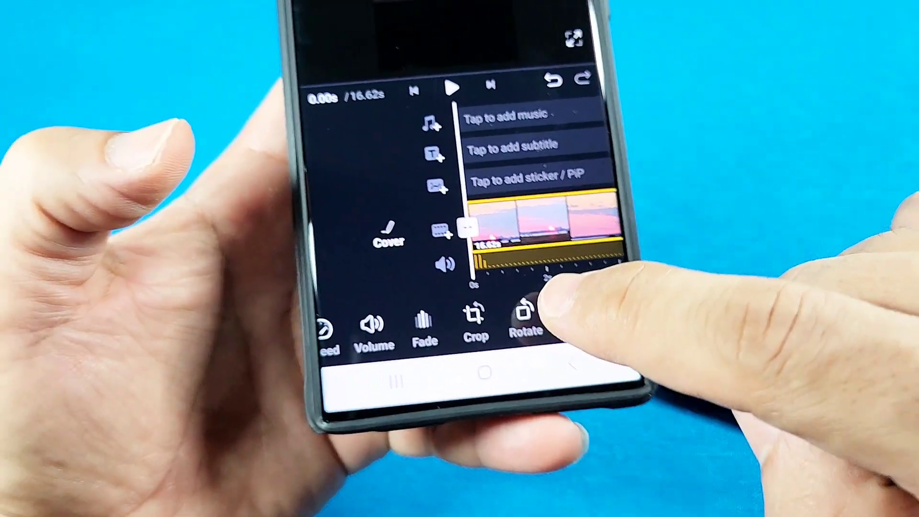
pyautogui.moveTo(553, 316); pyautogui.dragTo(431, 323)
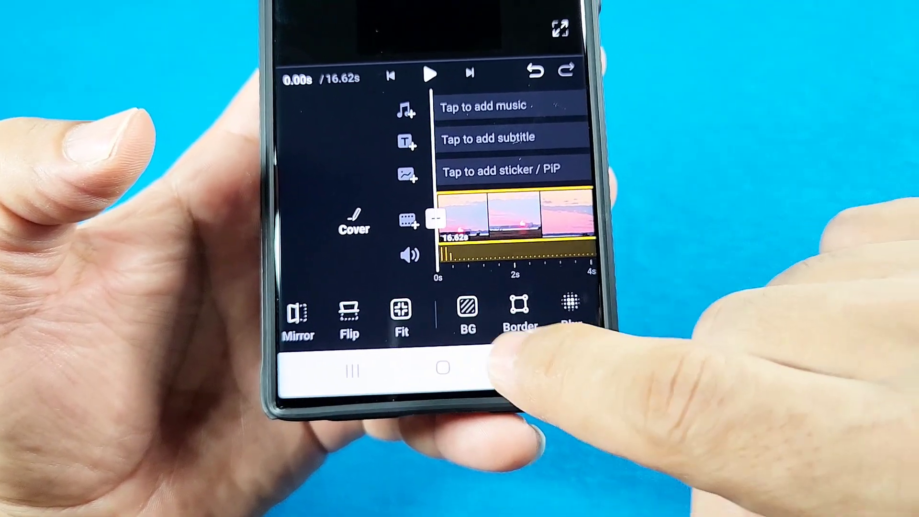
# - Try a cyan gradient, then set the background to the pink-magenta gradient swatch
pyautogui.click(513, 316)
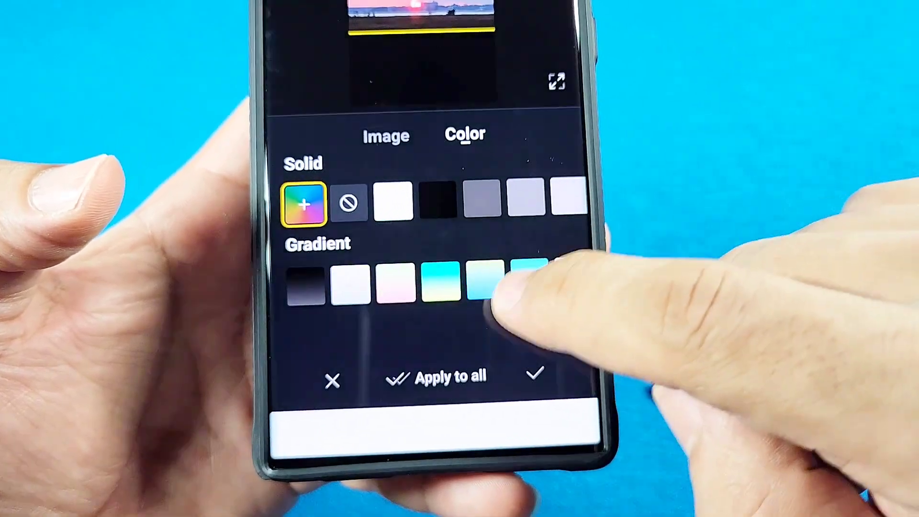
pyautogui.moveTo(513, 283); pyautogui.dragTo(427, 320)
pyautogui.click(460, 291)
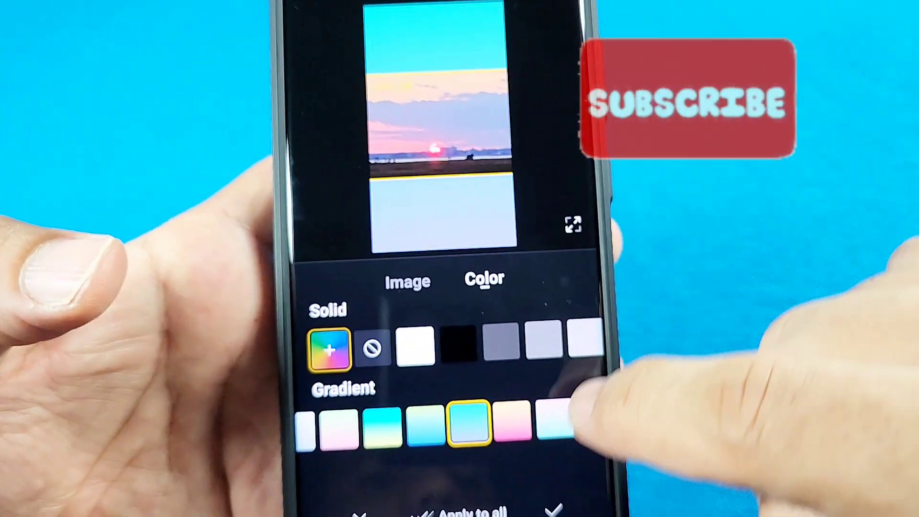
pyautogui.moveTo(578, 414); pyautogui.dragTo(495, 413)
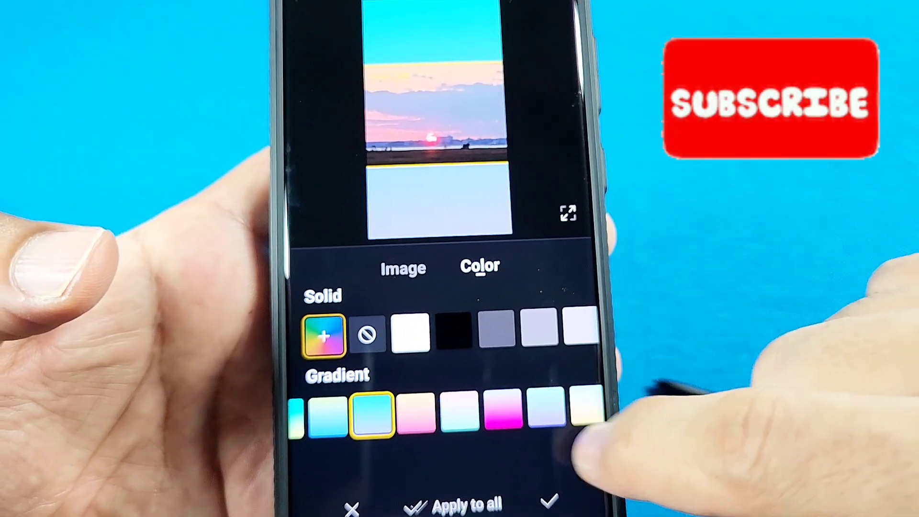
pyautogui.click(493, 409)
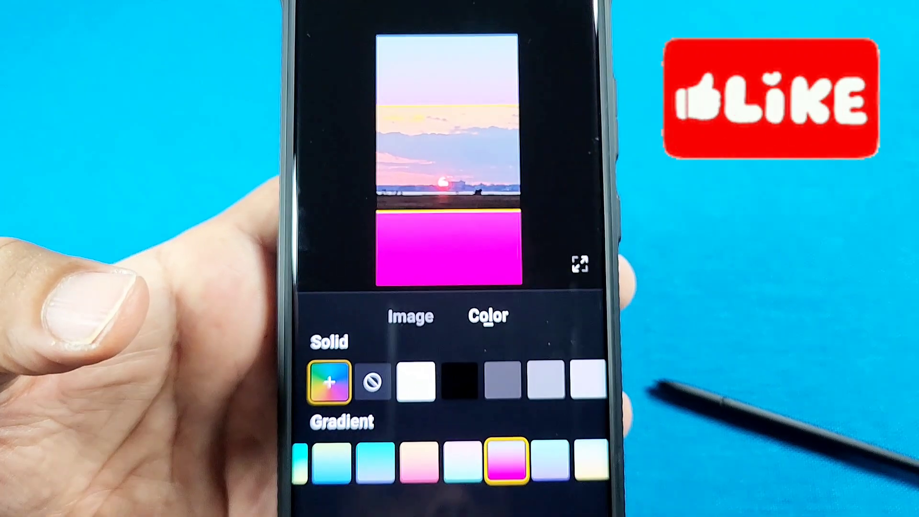